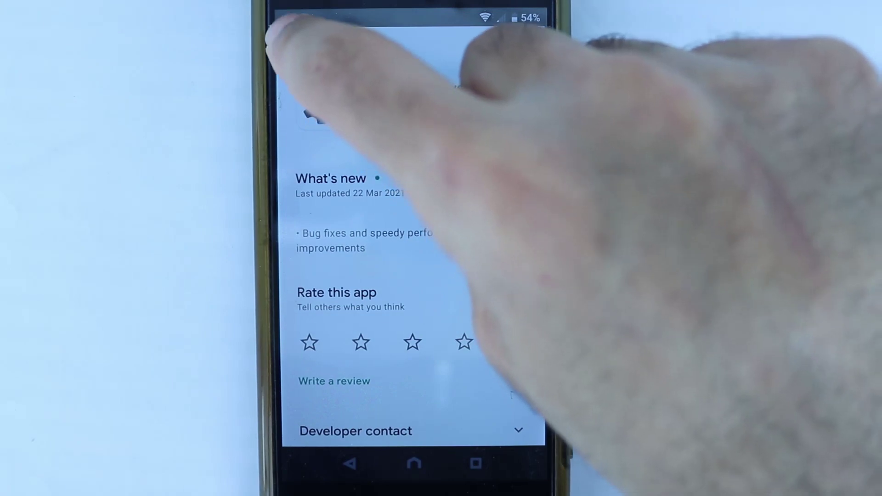
Confirm Chrome's page shows only Uninstall/Open, then go to Google LLC's developer page.
{"action": "left_click", "coordinate": [296, 48]}
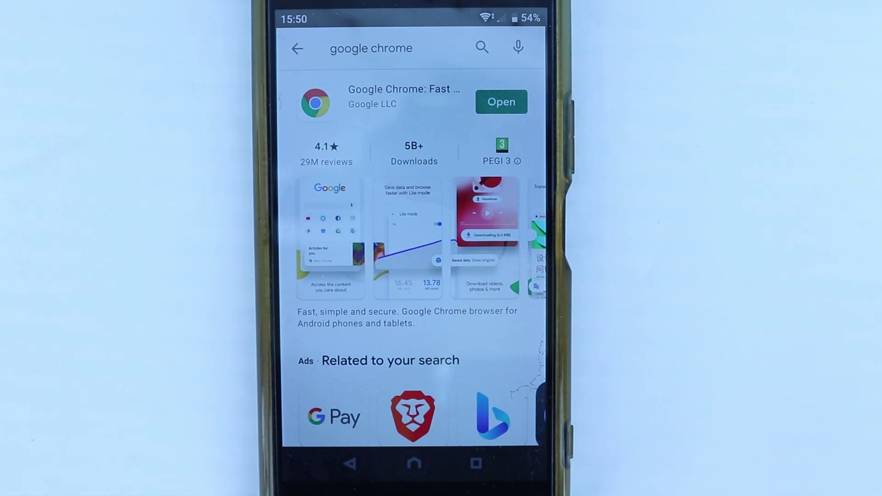
{"action": "left_click", "coordinate": [386, 104]}
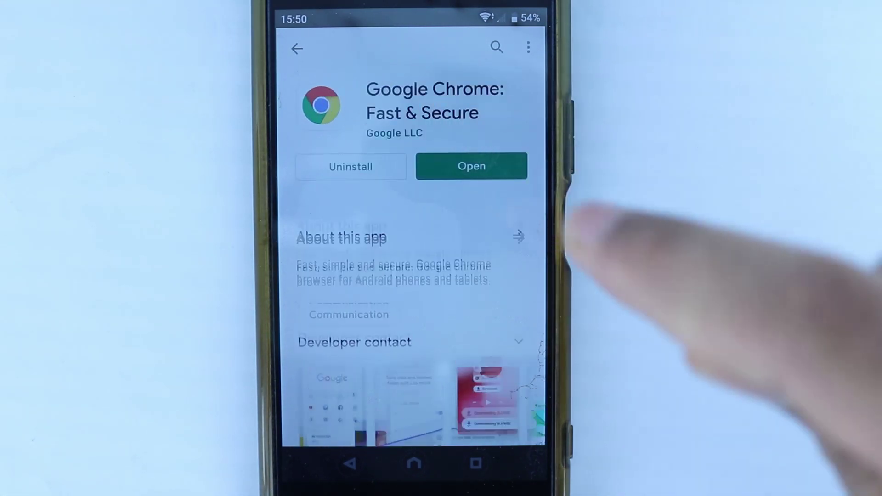
{"action": "left_click", "coordinate": [400, 133]}
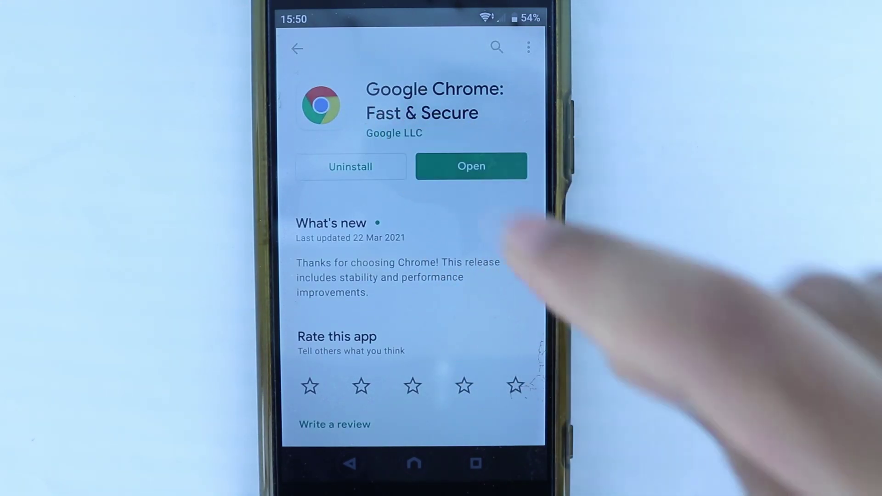
{"action": "scroll", "coordinate": [413, 275], "scroll_direction": "down", "scroll_amount": 3}
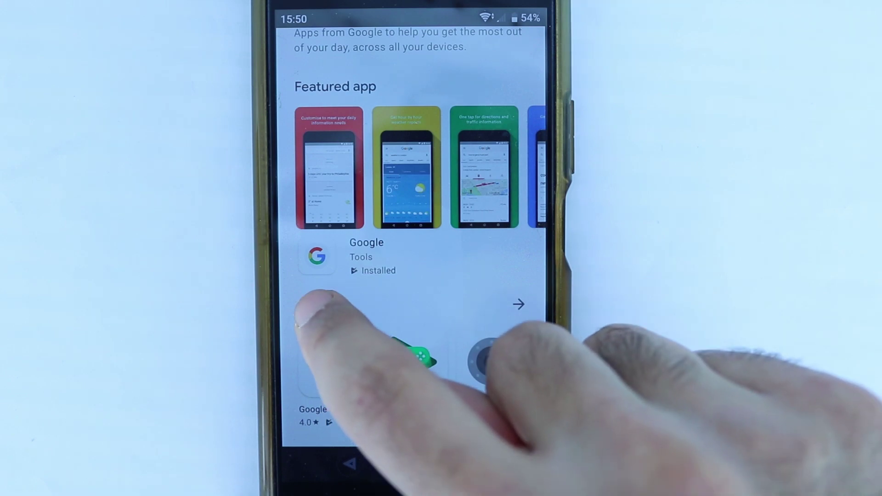
In Google LLC's full app list, confirm Google Translate is installed and up to date.
{"action": "left_click", "coordinate": [321, 306]}
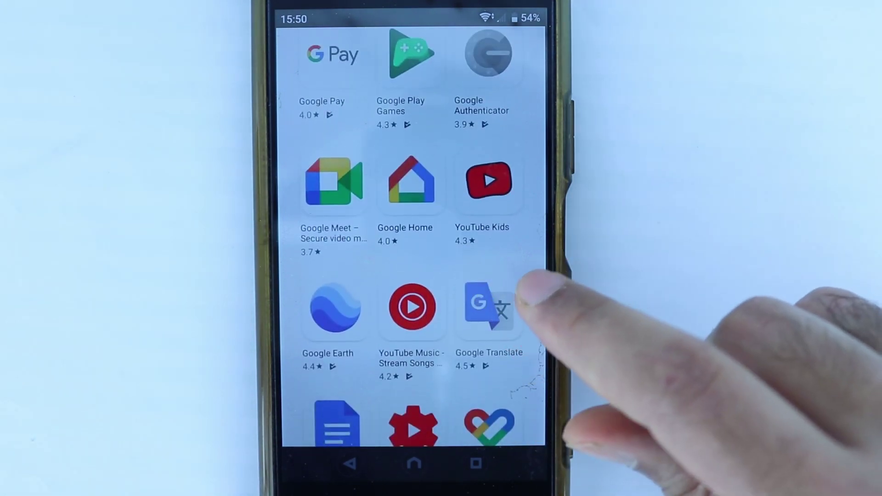
{"action": "left_click_drag", "start_coordinate": [507, 385], "coordinate": [500, 290]}
{"action": "left_click", "coordinate": [482, 276]}
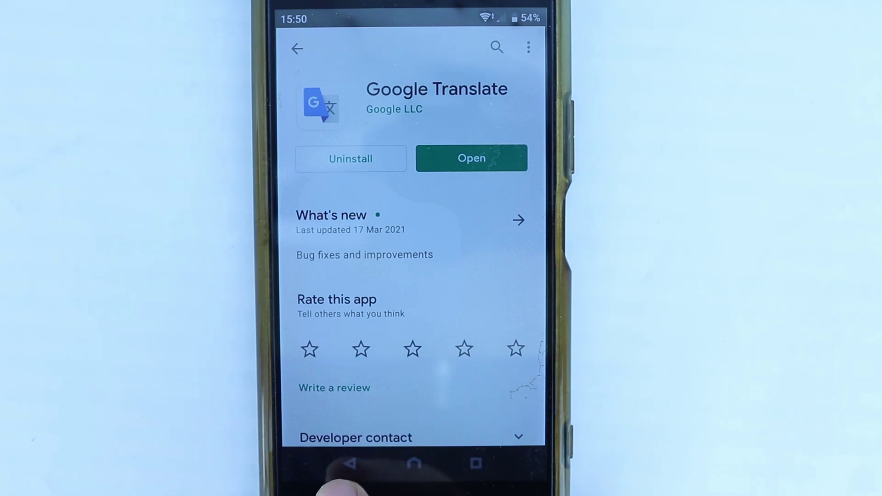
{"action": "left_click", "coordinate": [350, 463]}
{"action": "left_click_drag", "start_coordinate": [468, 390], "coordinate": [469, 266]}
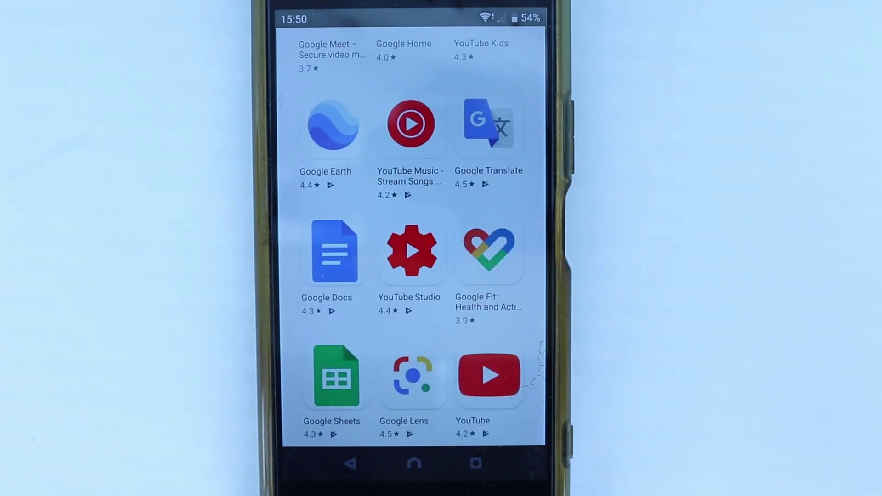
{"action": "left_click_drag", "start_coordinate": [482, 403], "coordinate": [482, 278]}
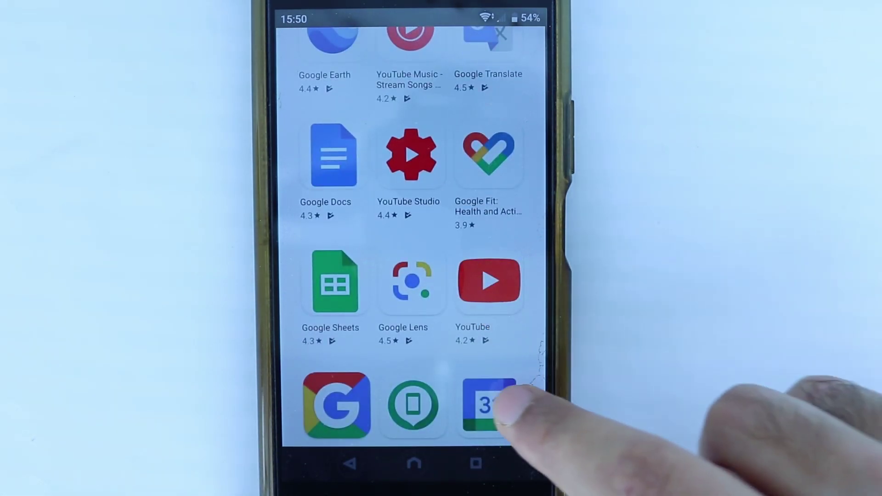
{"action": "left_click_drag", "start_coordinate": [503, 413], "coordinate": [503, 365]}
Confirm YouTube is installed with its March 2021 update, then return to the app list.
{"action": "left_click", "coordinate": [488, 238]}
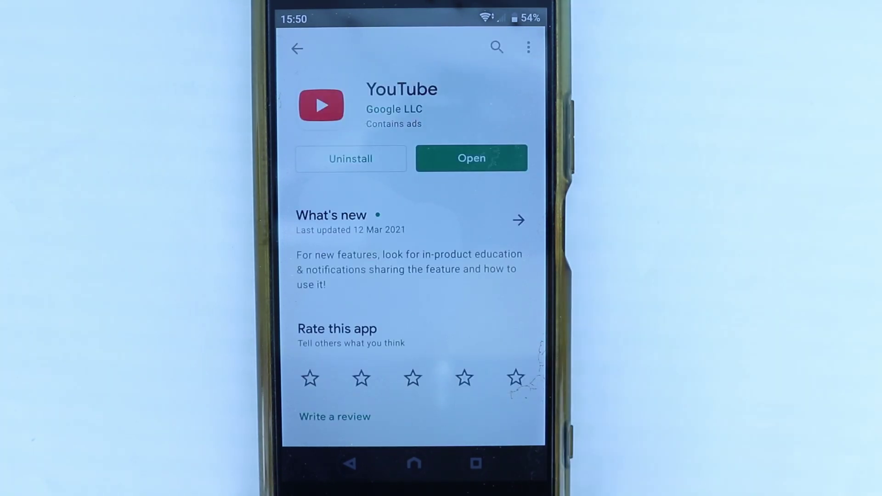
{"action": "left_click", "coordinate": [351, 463]}
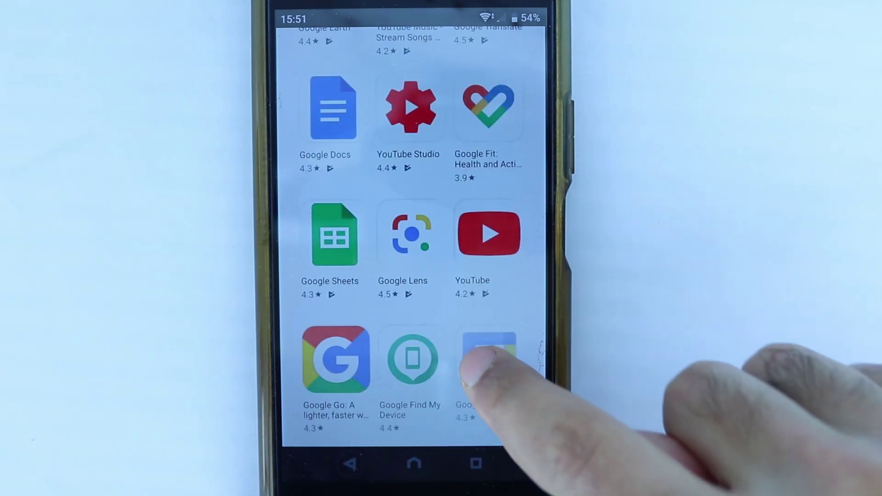
{"action": "left_click_drag", "start_coordinate": [483, 358], "coordinate": [482, 234]}
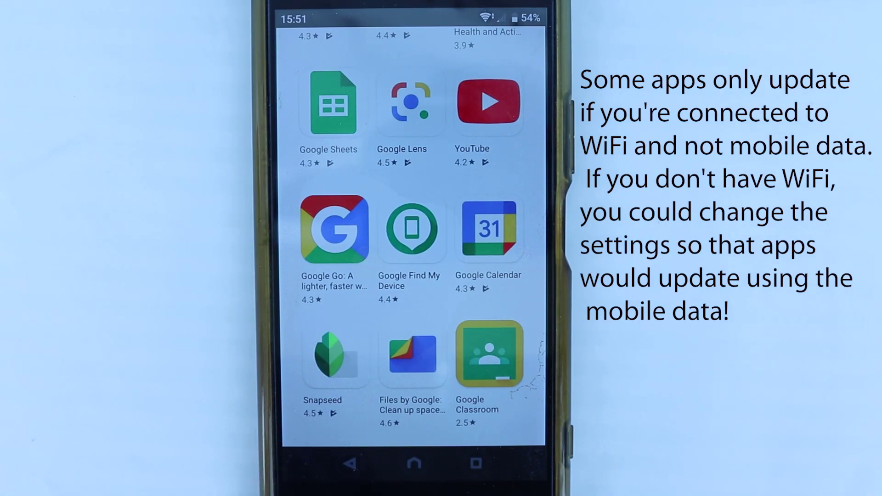